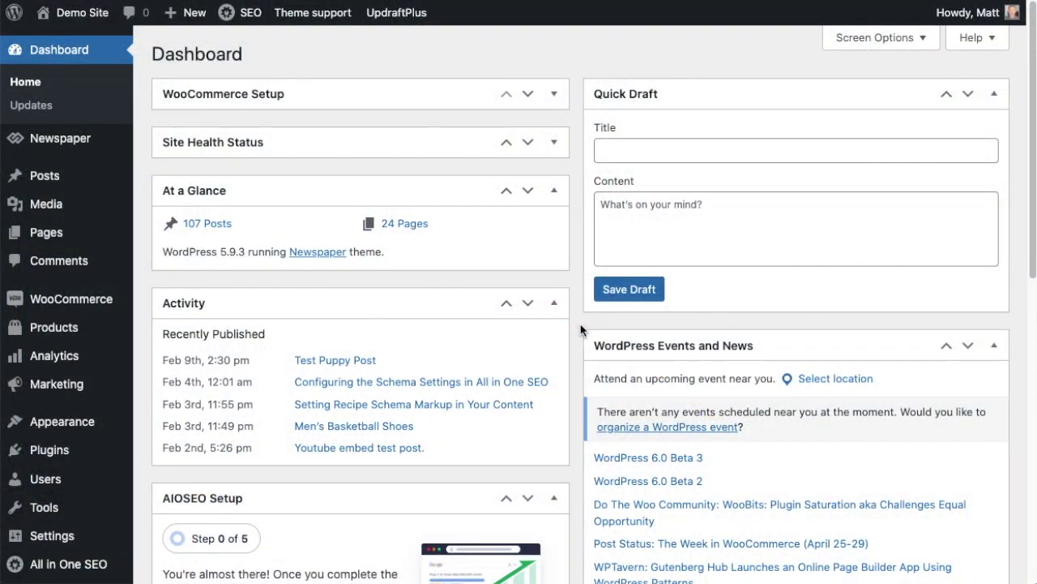
# Step: Go to AIOSEO Search Appearance's Content Types tab and scroll to the Posts title settings
pyautogui.scroll(-4, 33, 405)
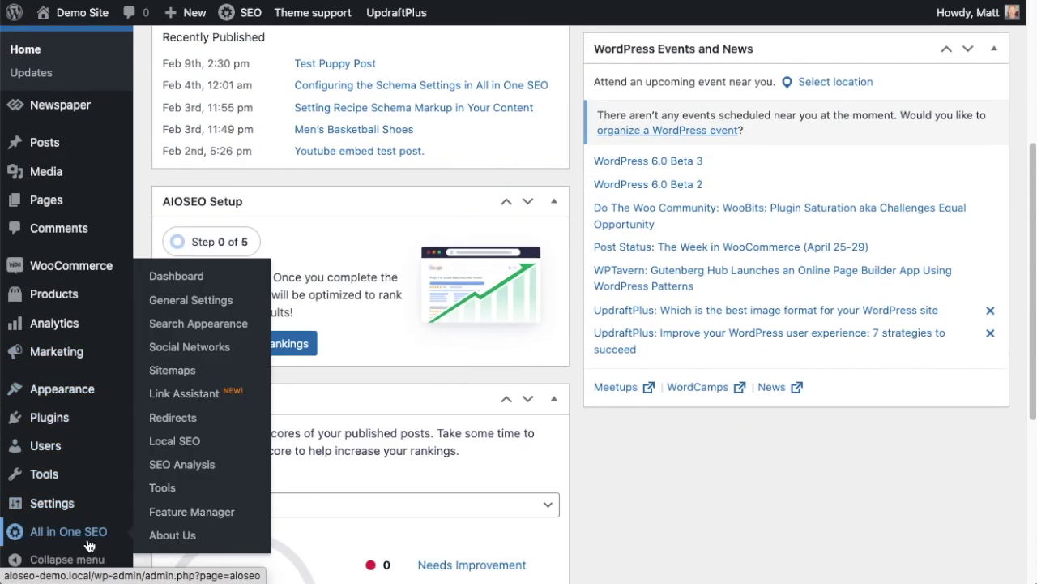
pyautogui.click(196, 324)
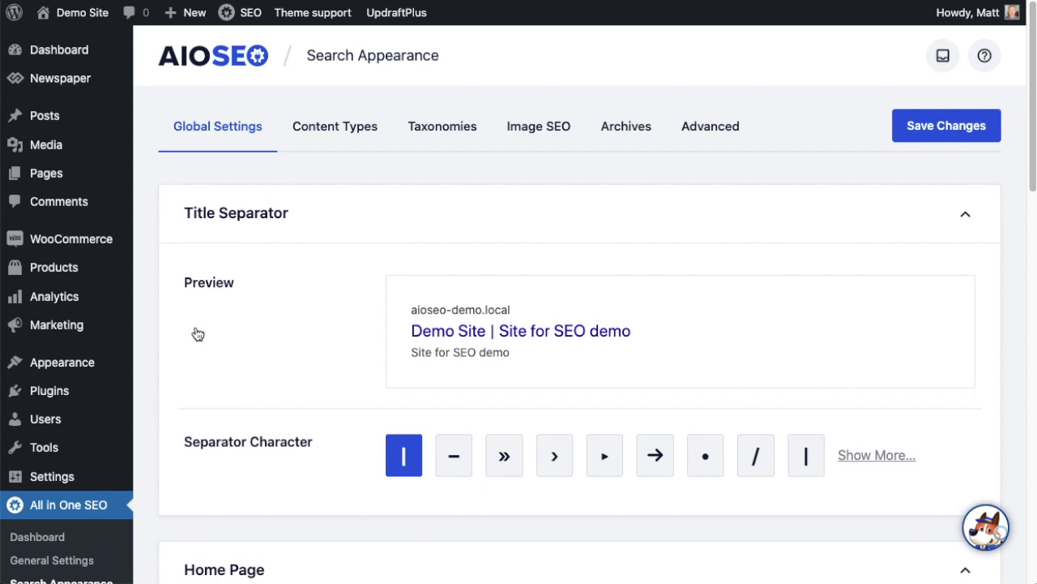
pyautogui.click(339, 136)
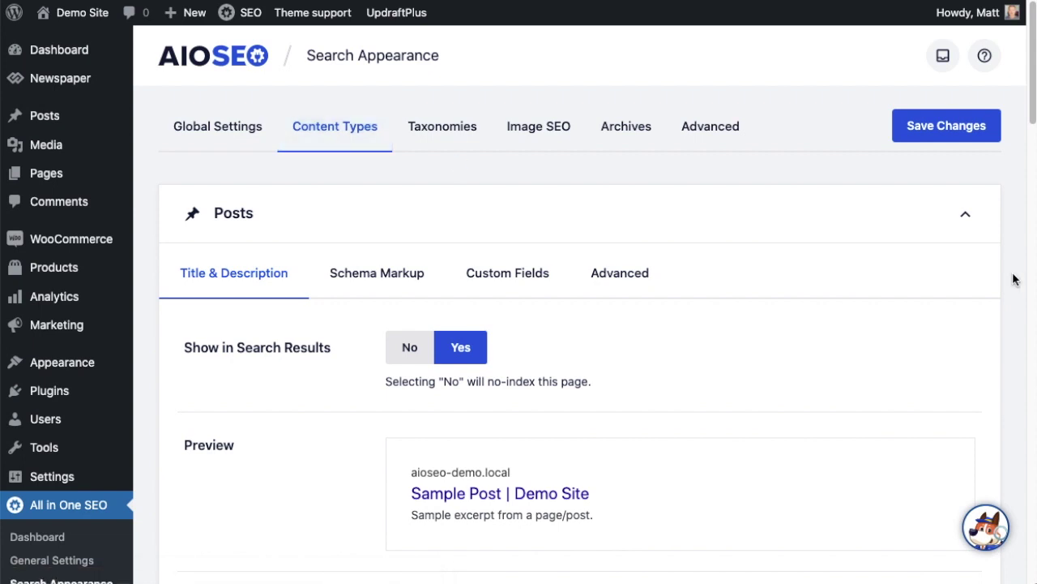
pyautogui.scroll(-2, 1013, 279)
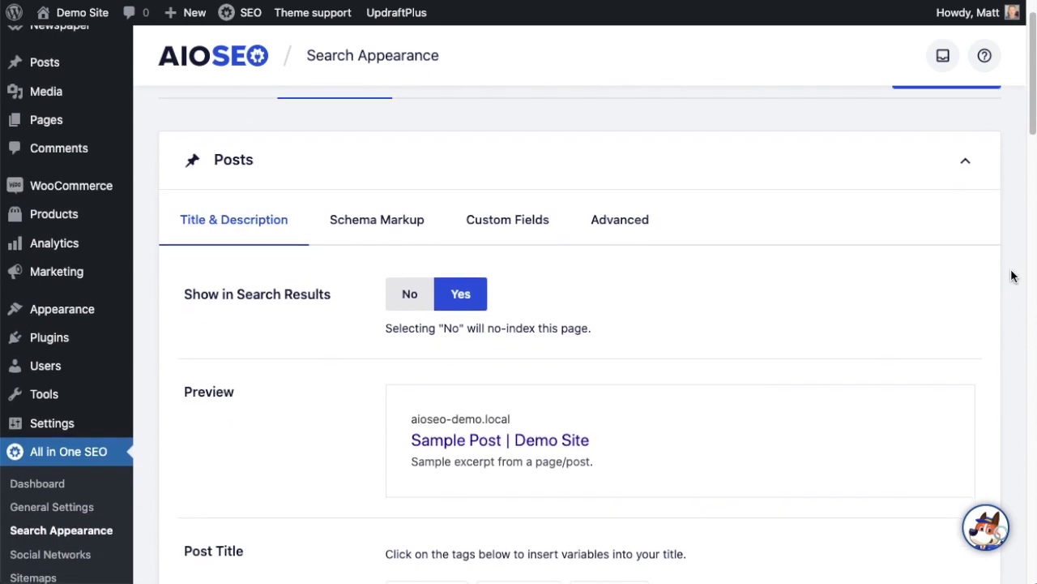
pyautogui.scroll(-1, 1011, 277)
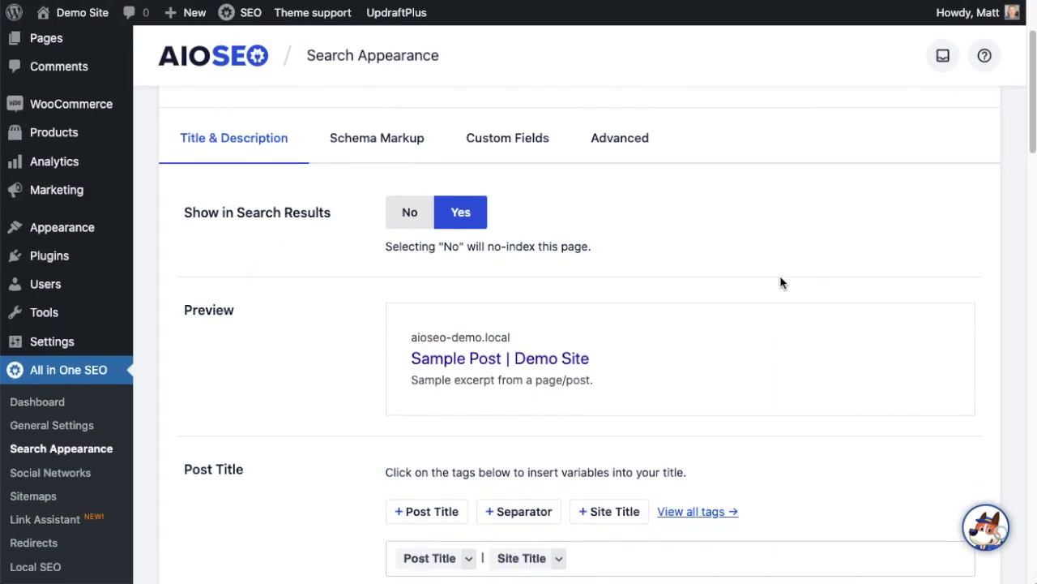
pyautogui.scroll(-1, 779, 282)
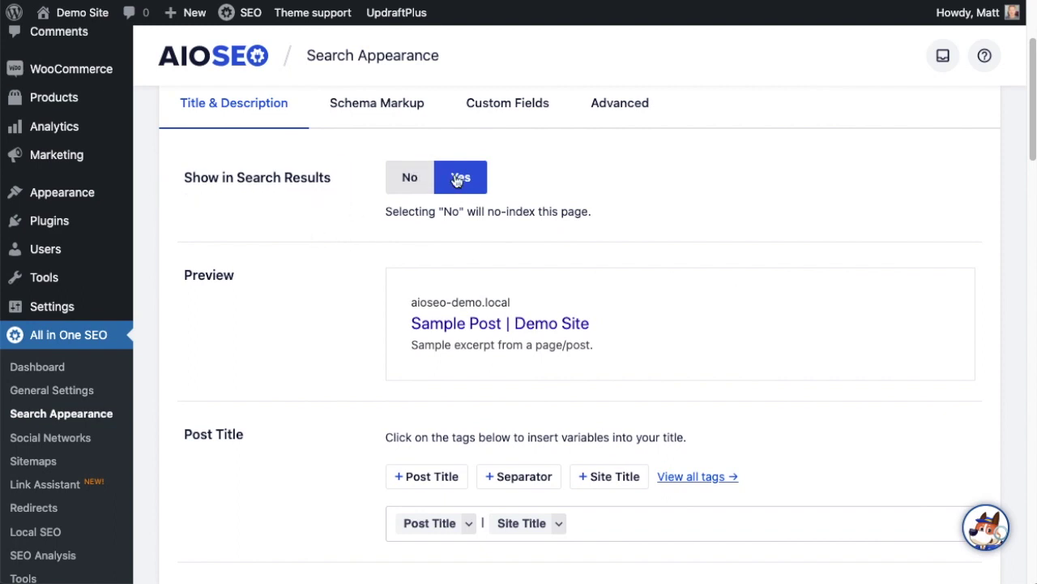
pyautogui.click(409, 183)
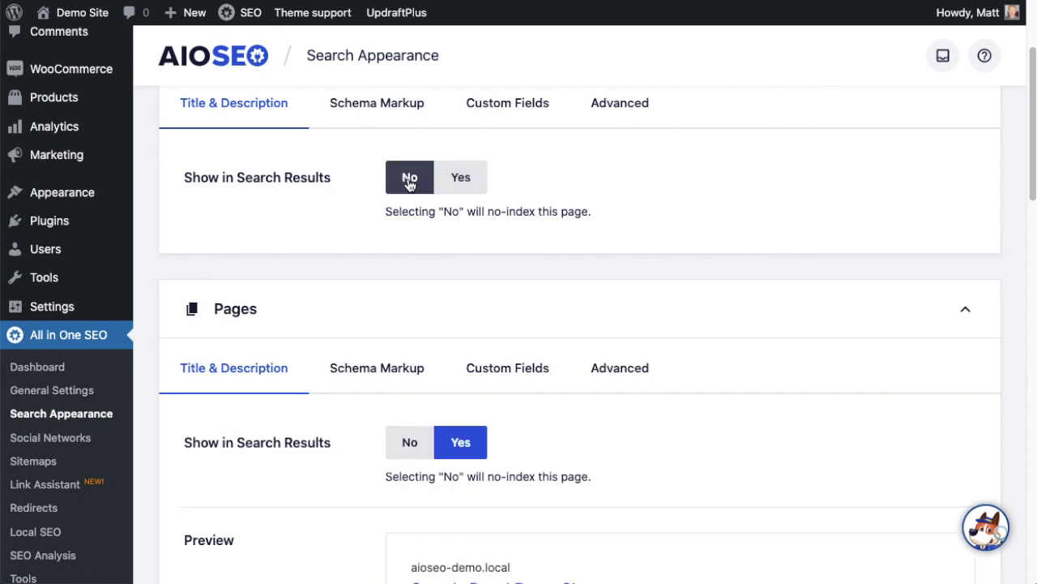
pyautogui.click(462, 185)
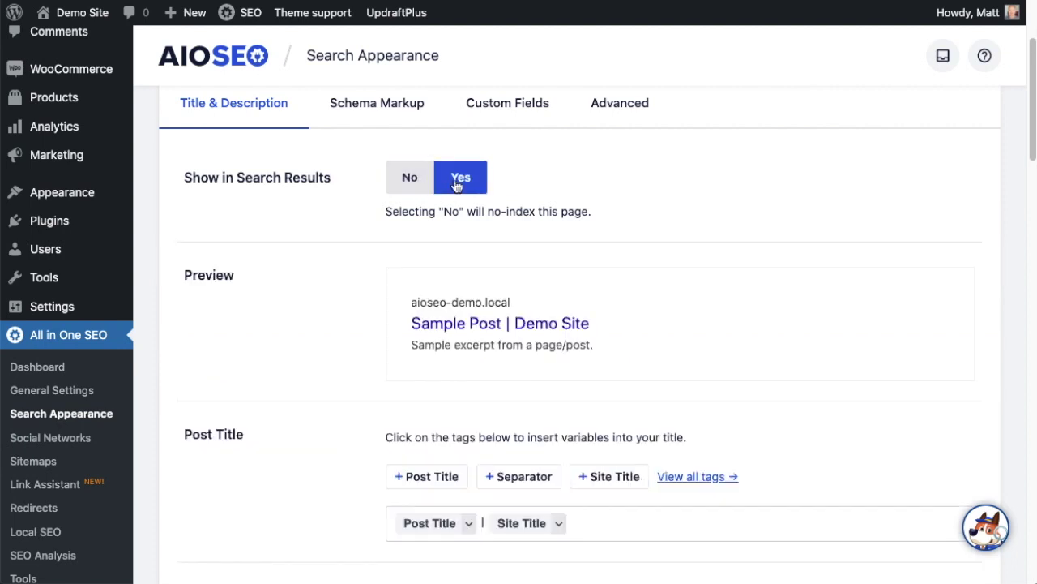
pyautogui.scroll(-1, 383, 212)
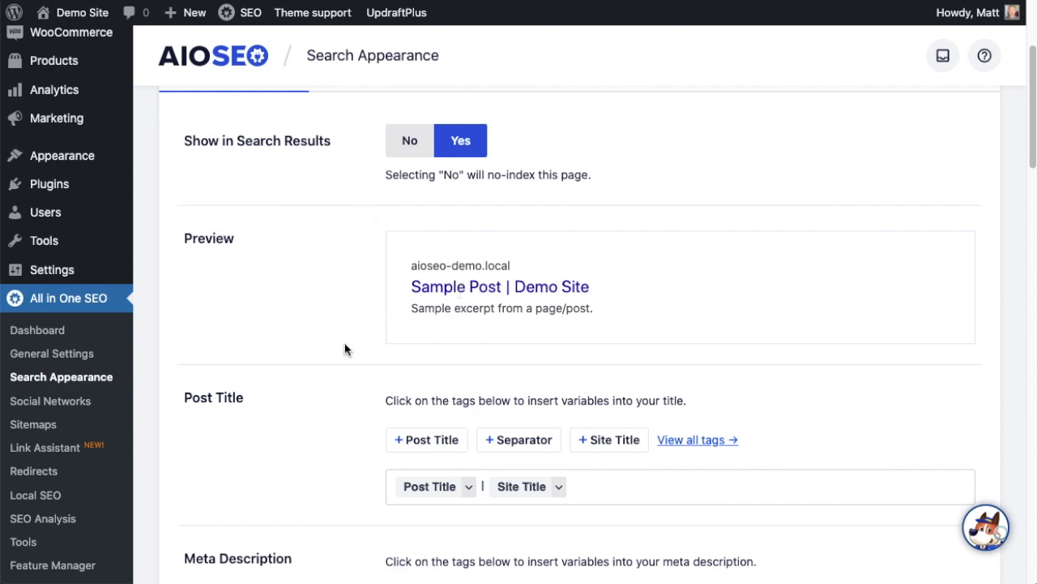
pyautogui.scroll(-4, 920, 342)
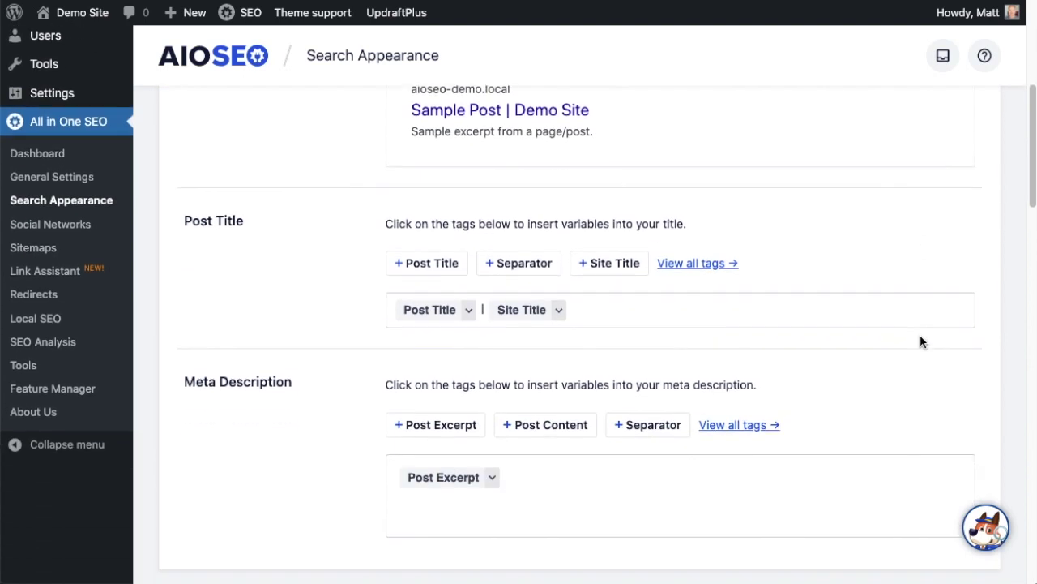
pyautogui.scroll(1, 920, 342)
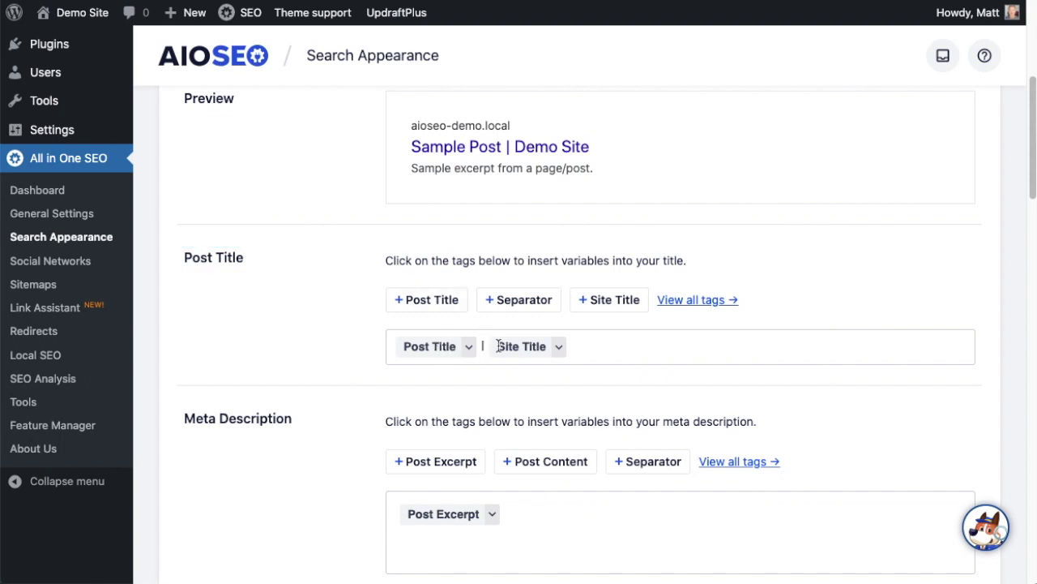
pyautogui.click(586, 346)
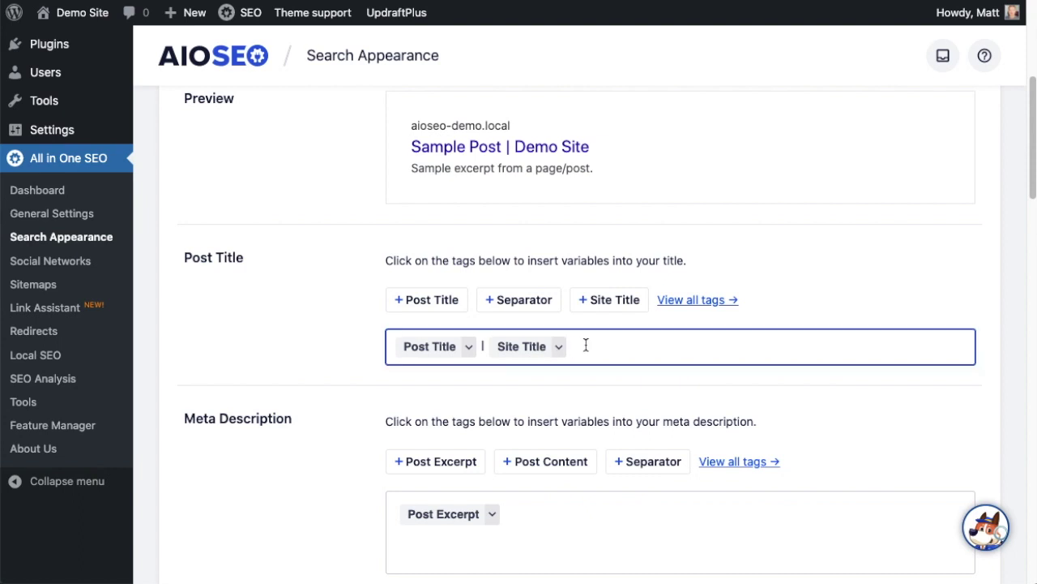
# Step: Rebuild the Posts title as Post Title | Site Title, previewing 'Sample Post | Demo Site'
pyautogui.press('BackSpace')
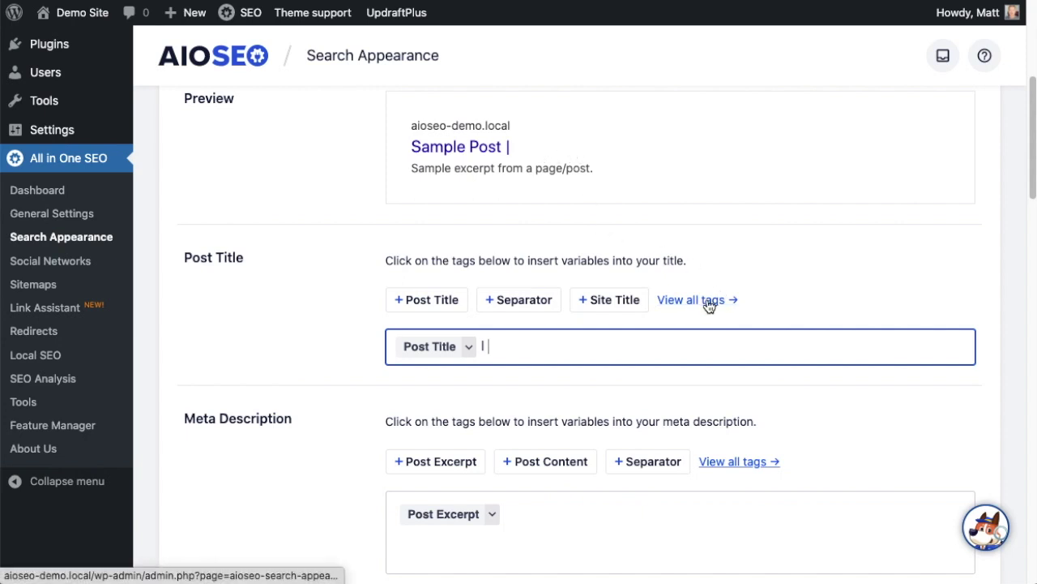
pyautogui.write('#')
pyautogui.scroll(-2, 604, 486)
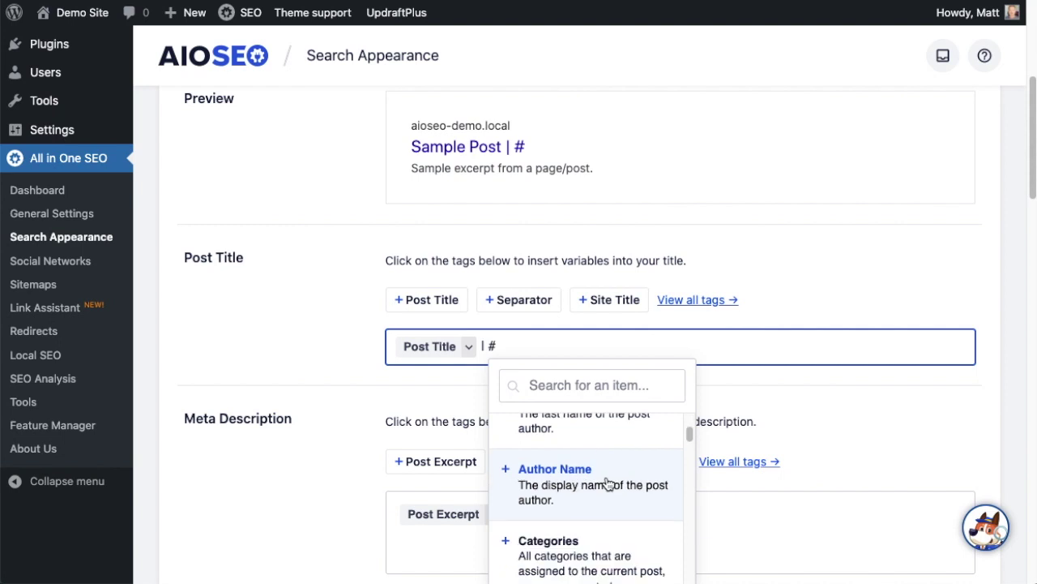
pyautogui.scroll(-3, 608, 483)
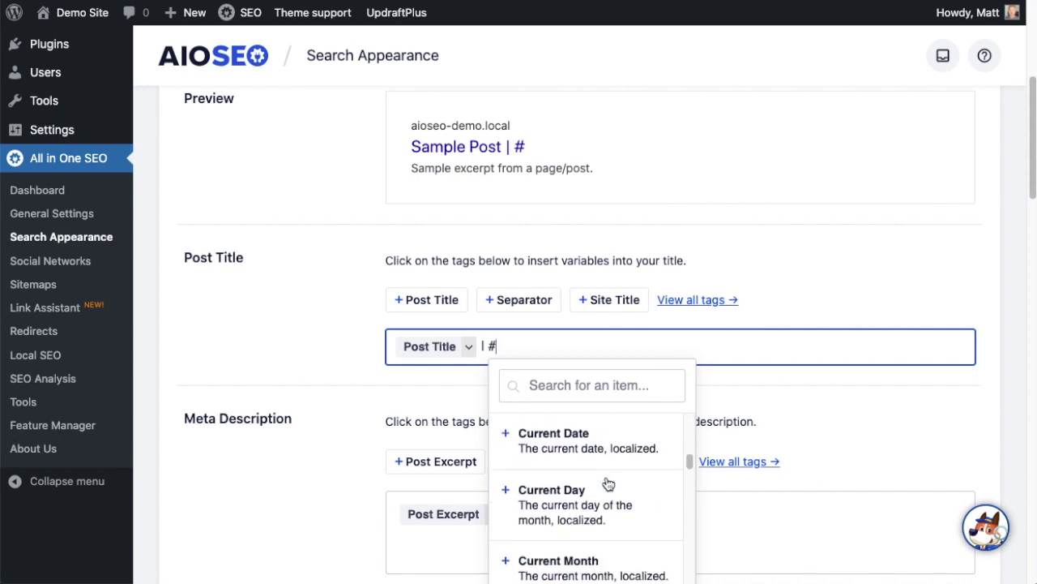
pyautogui.scroll(-3, 608, 484)
pyautogui.scroll(-3, 608, 484)
pyautogui.scroll(-2, 608, 484)
pyautogui.scroll(10, 615, 494)
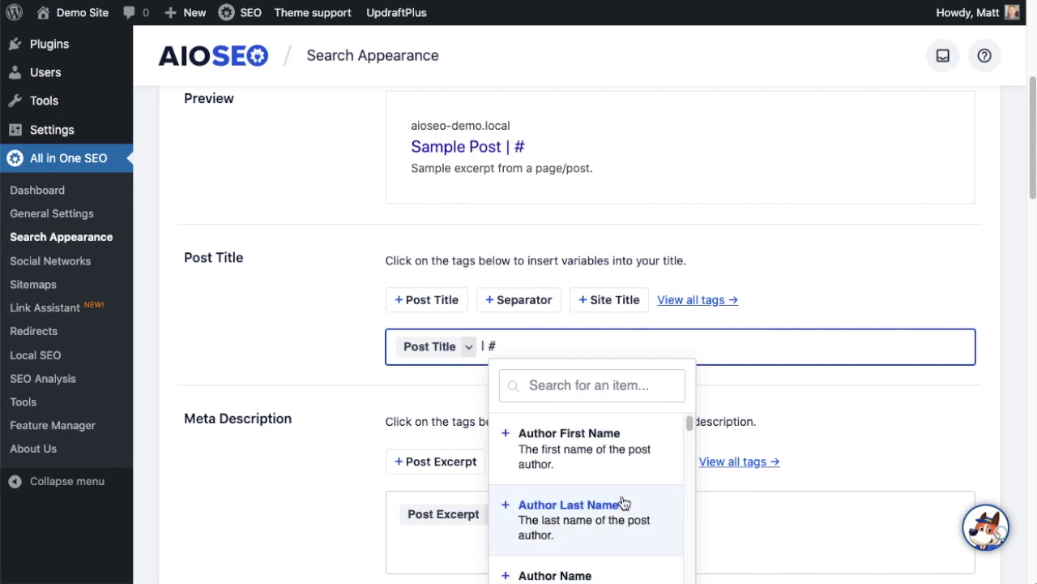
pyautogui.press('BackSpace')
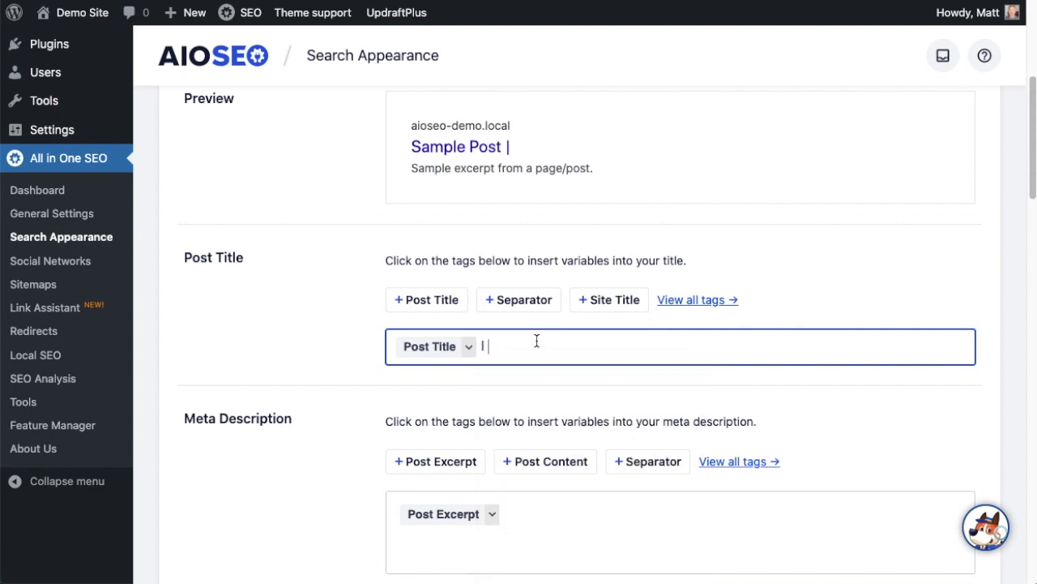
pyautogui.click(587, 304)
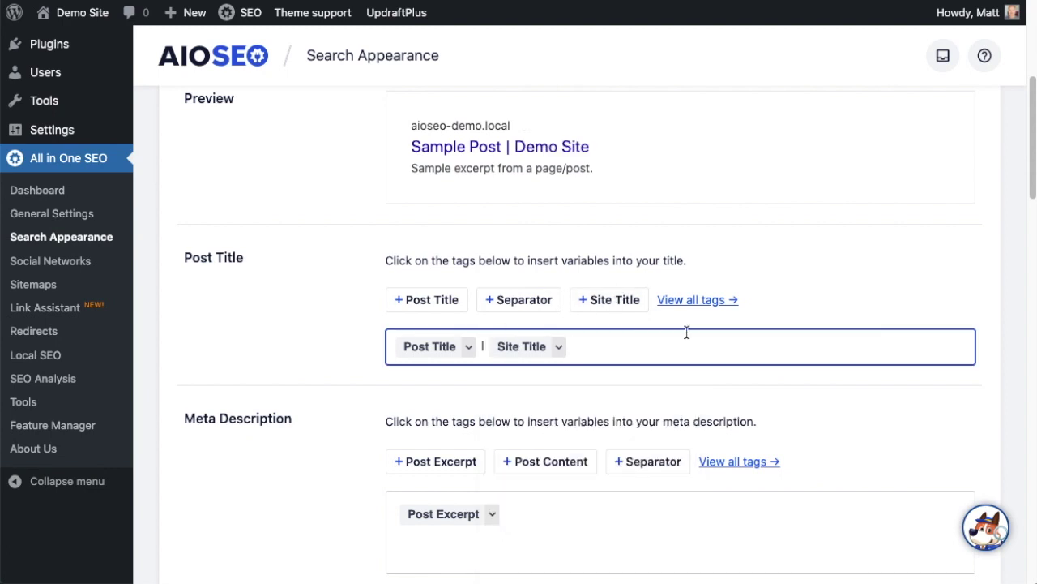
pyautogui.scroll(-1, 686, 332)
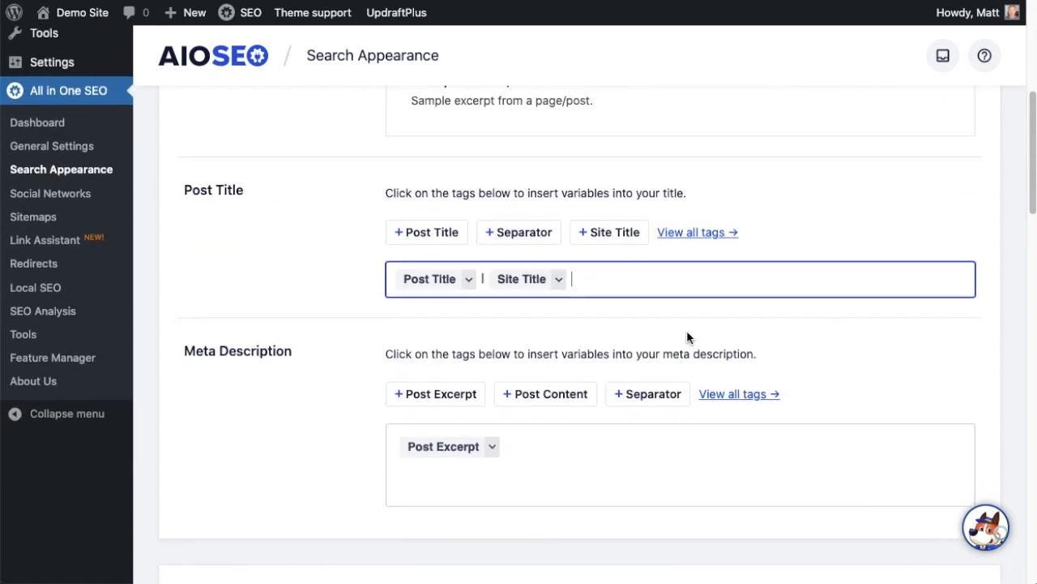
pyautogui.scroll(1, 686, 331)
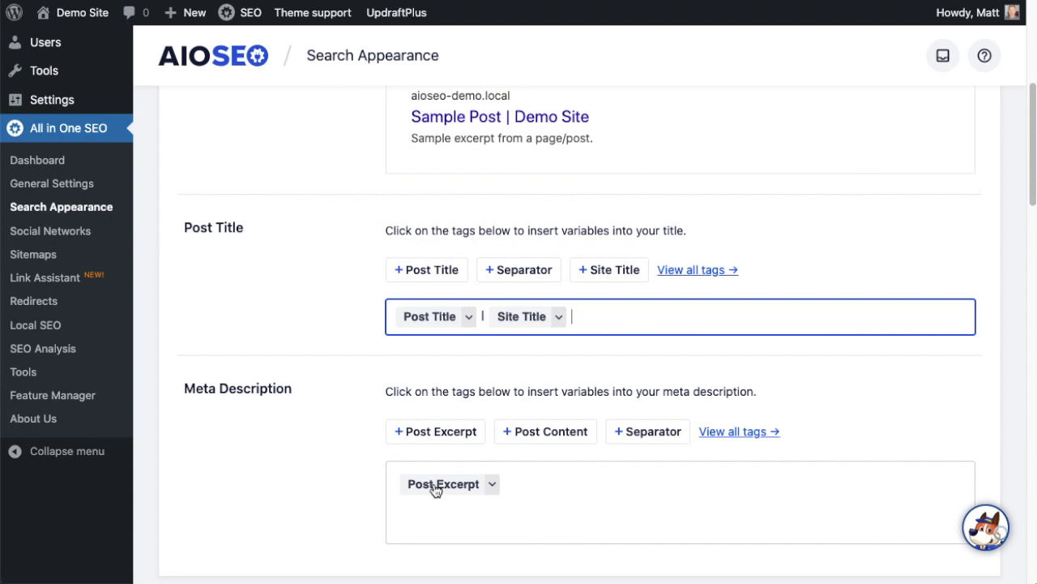
# Step: Insert the Category Title tag from the # tag list after Post Excerpt in the meta description
pyautogui.click(539, 484)
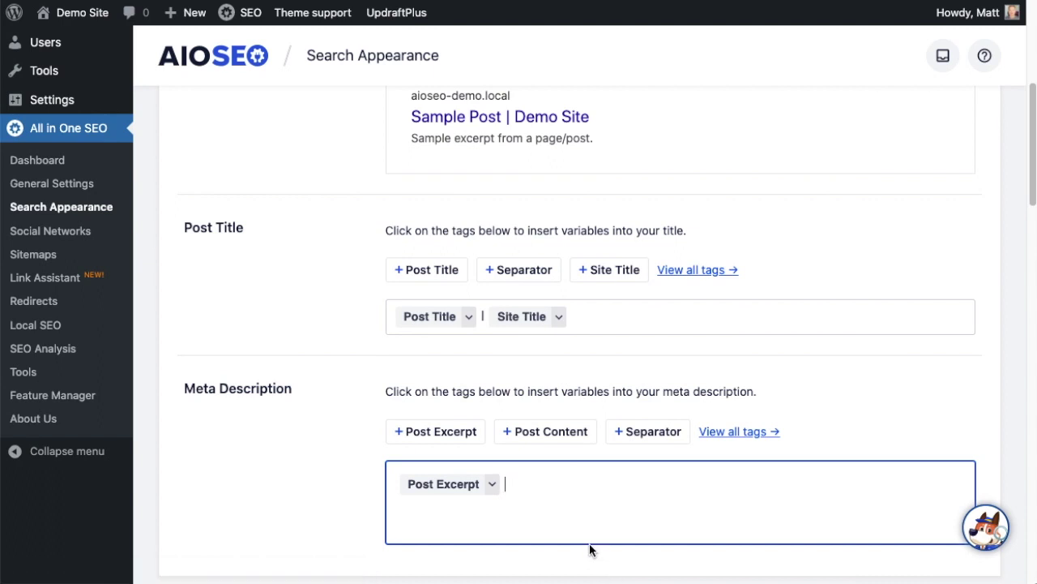
pyautogui.write('#')
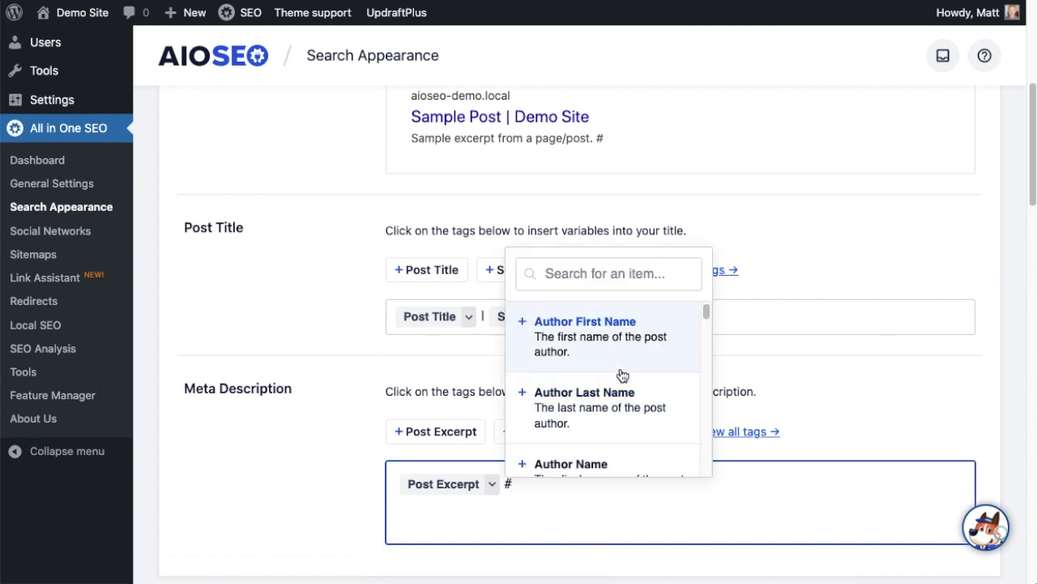
pyautogui.scroll(-1, 621, 370)
pyautogui.scroll(-1, 621, 370)
pyautogui.scroll(-1, 621, 373)
pyautogui.scroll(-1, 621, 373)
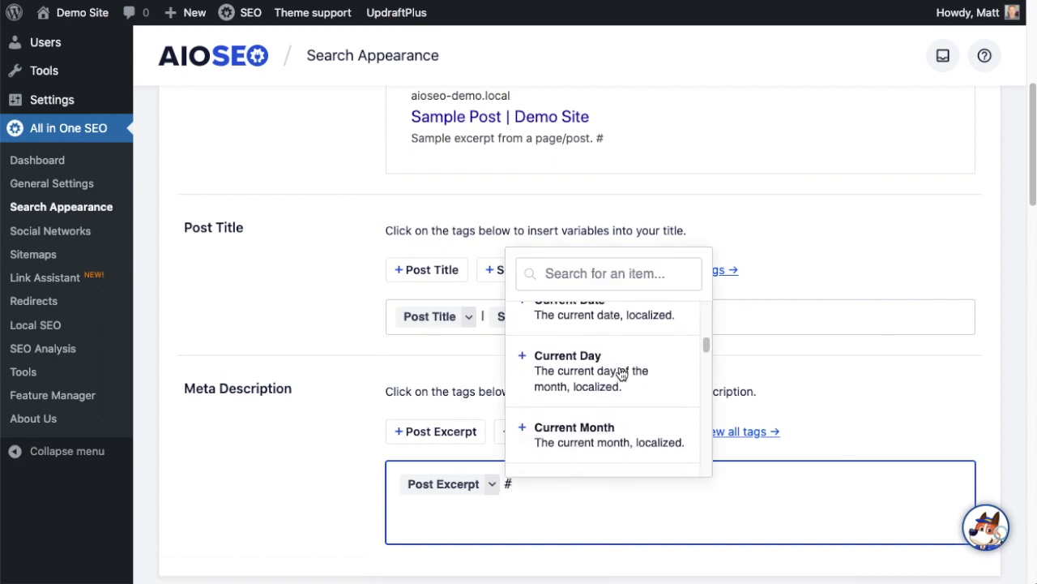
pyautogui.scroll(-1, 621, 375)
pyautogui.scroll(-1, 621, 377)
pyautogui.scroll(-1, 621, 377)
pyautogui.scroll(-2, 621, 375)
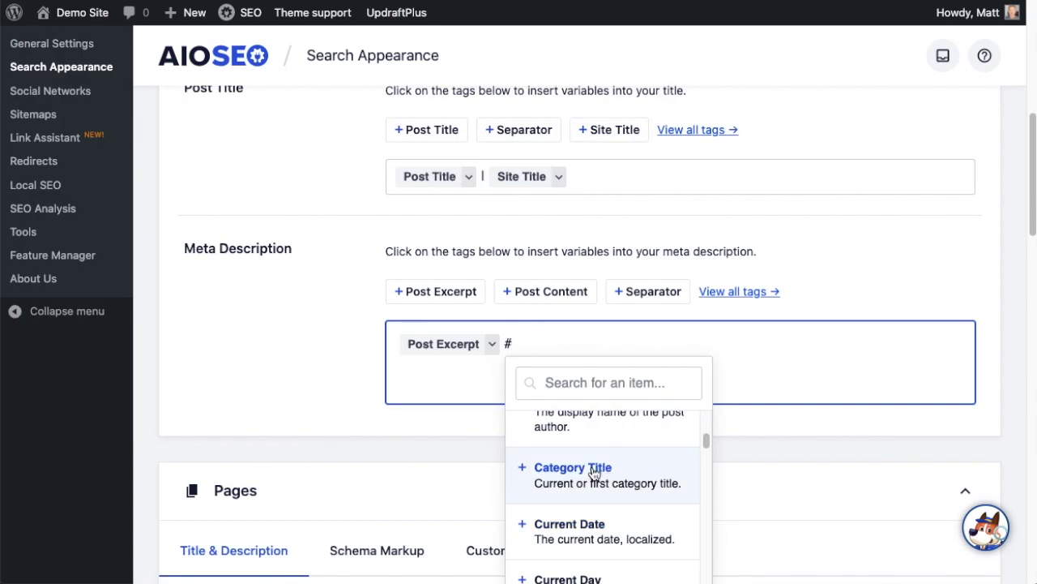
pyautogui.click(593, 473)
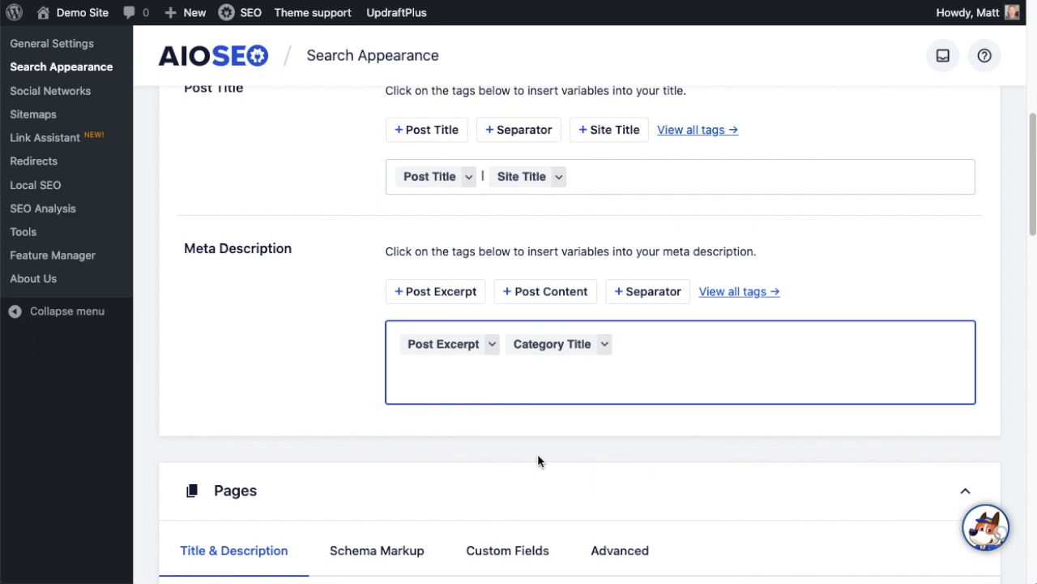
pyautogui.scroll(2, 343, 397)
pyautogui.scroll(1, 343, 396)
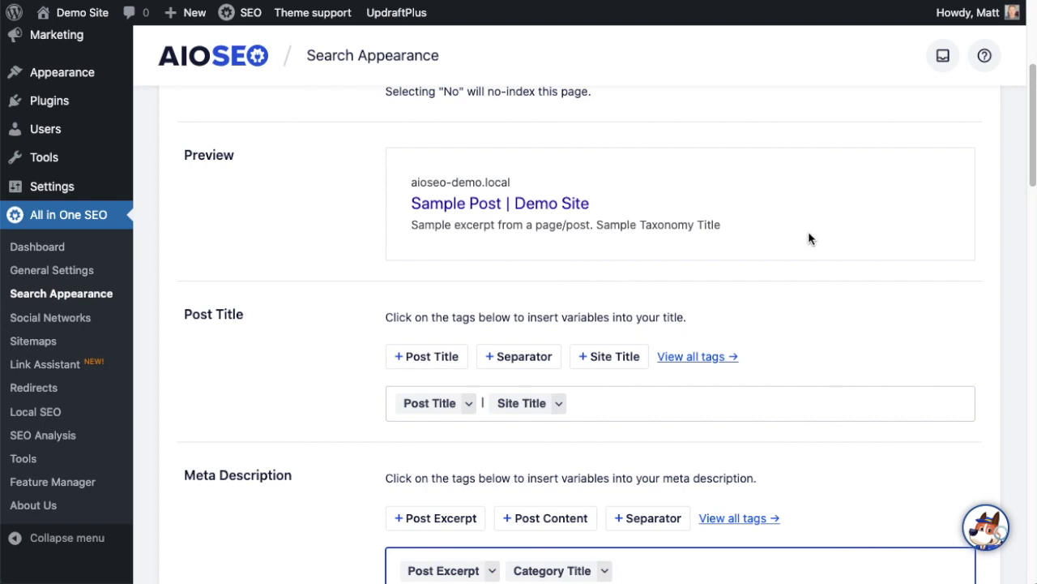
# Step: Save the Content Types search appearance settings with Save Changes
pyautogui.scroll(4, 817, 257)
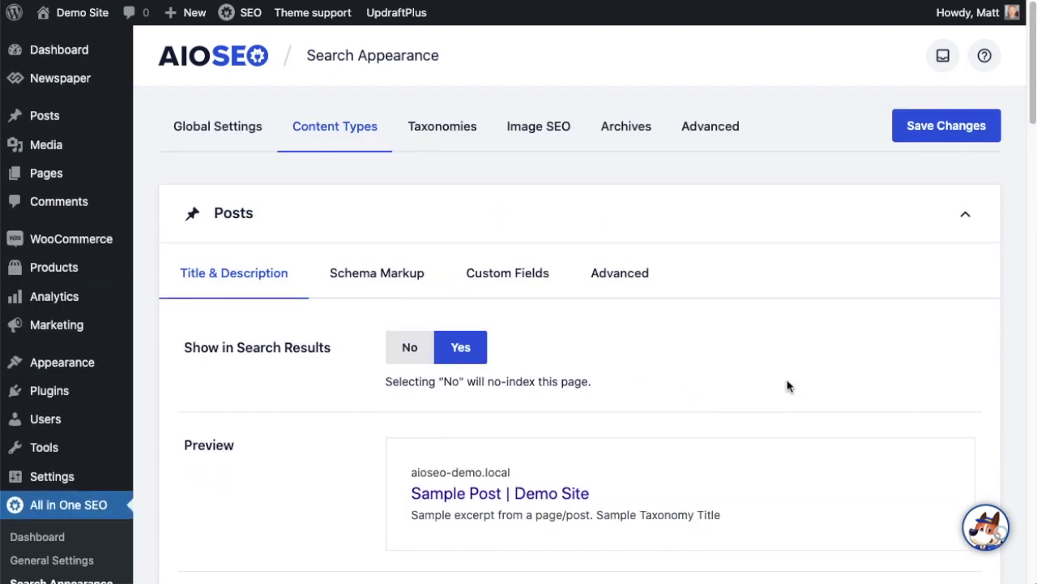
pyautogui.click(938, 136)
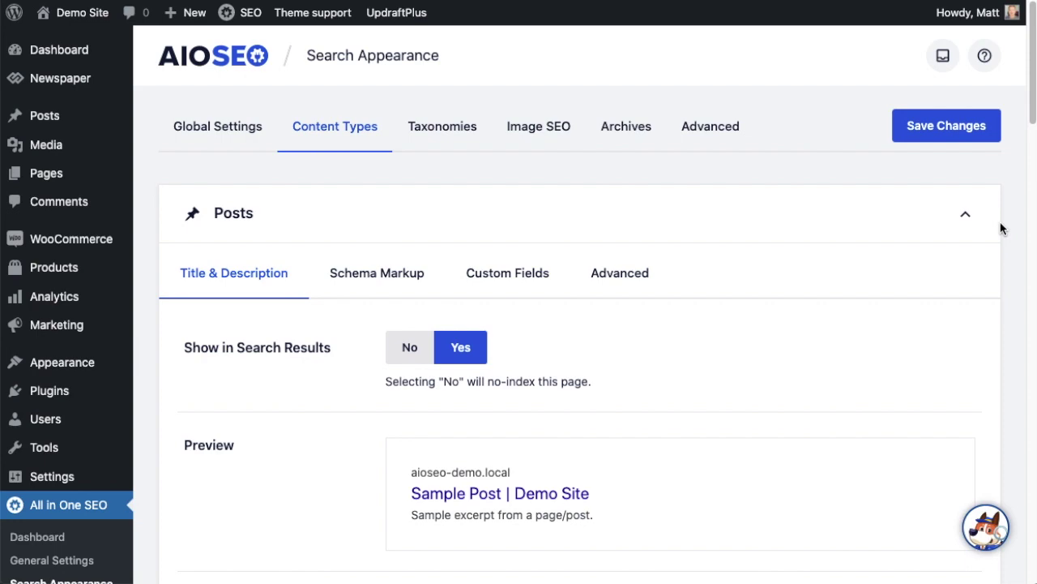
pyautogui.scroll(-3, 673, 267)
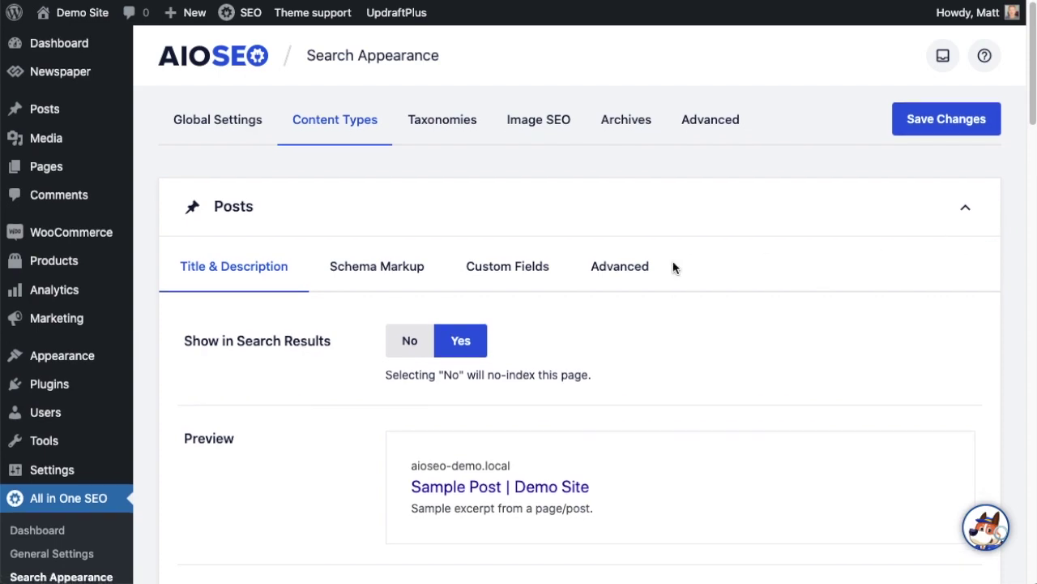
pyautogui.scroll(-3, 673, 267)
pyautogui.scroll(-3, 673, 267)
pyautogui.scroll(-4, 672, 267)
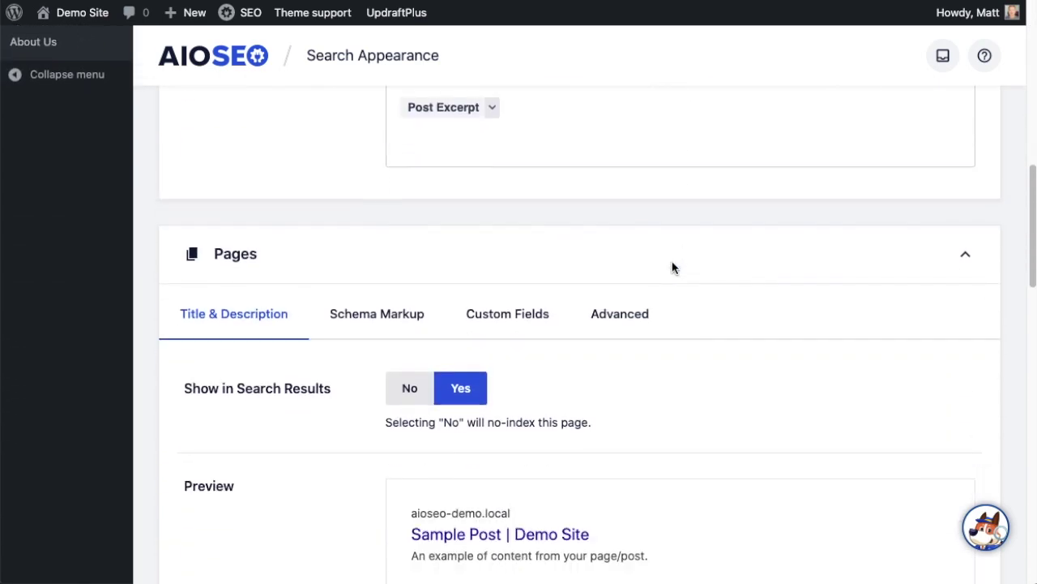
pyautogui.scroll(-2, 673, 267)
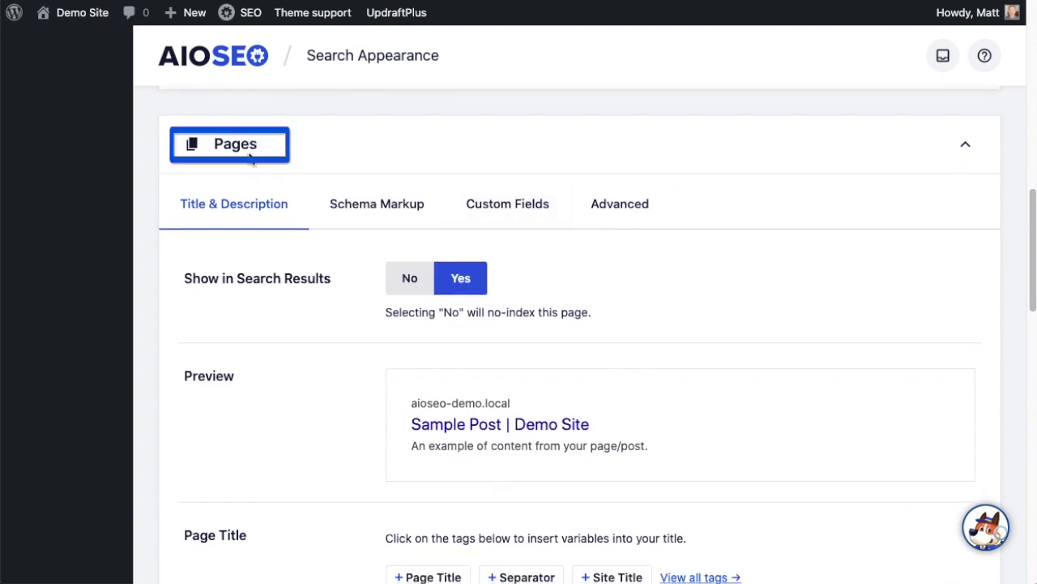
# Step: Scroll through the Pages and Products sections to review their settings
pyautogui.scroll(-4, 250, 158)
pyautogui.scroll(-2, 249, 158)
pyautogui.scroll(-3, 250, 158)
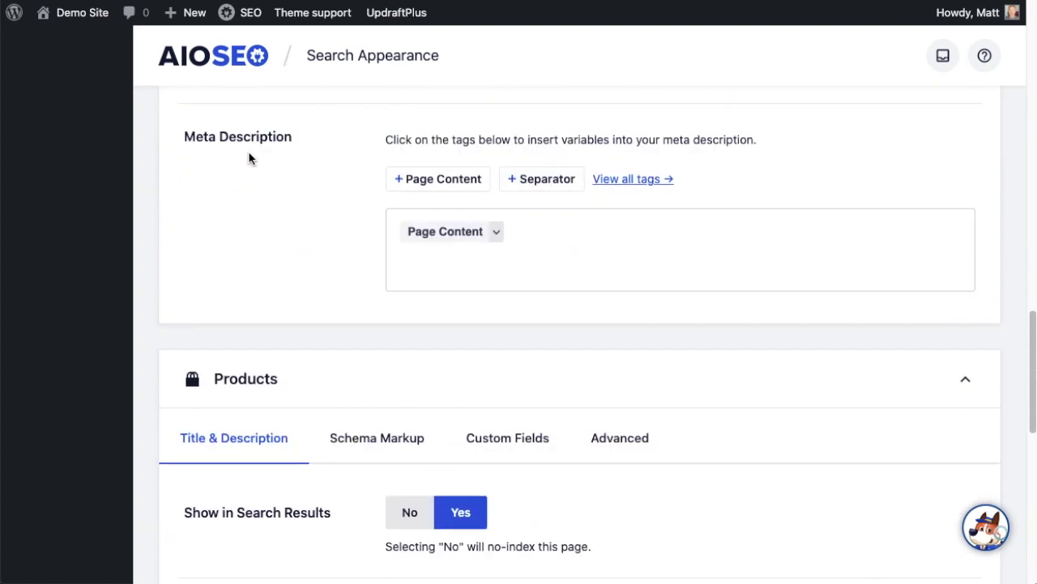
pyautogui.scroll(-1, 249, 158)
pyautogui.scroll(-1, 250, 158)
pyautogui.scroll(-1, 250, 158)
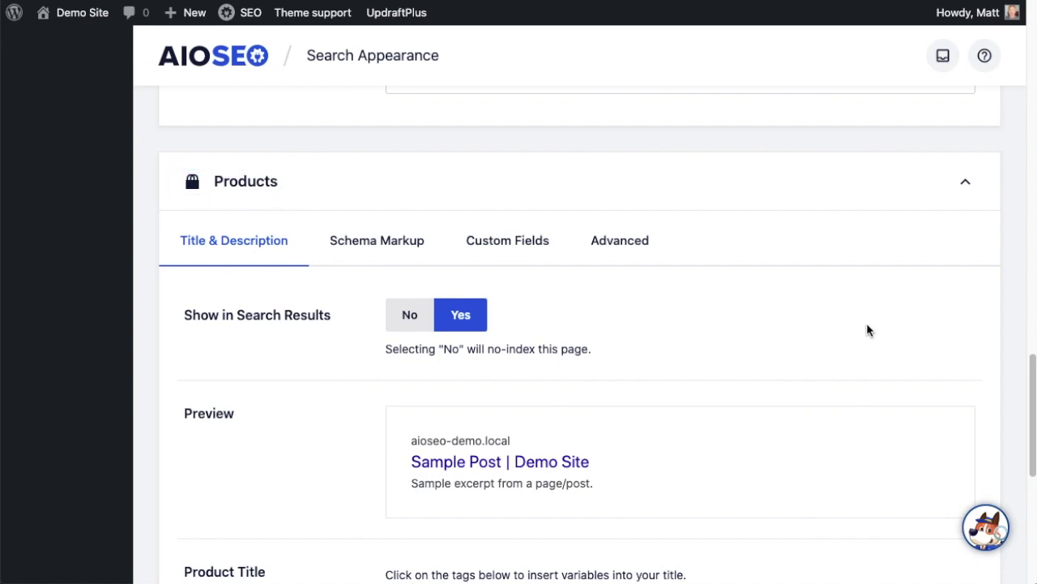
pyautogui.scroll(1, 927, 389)
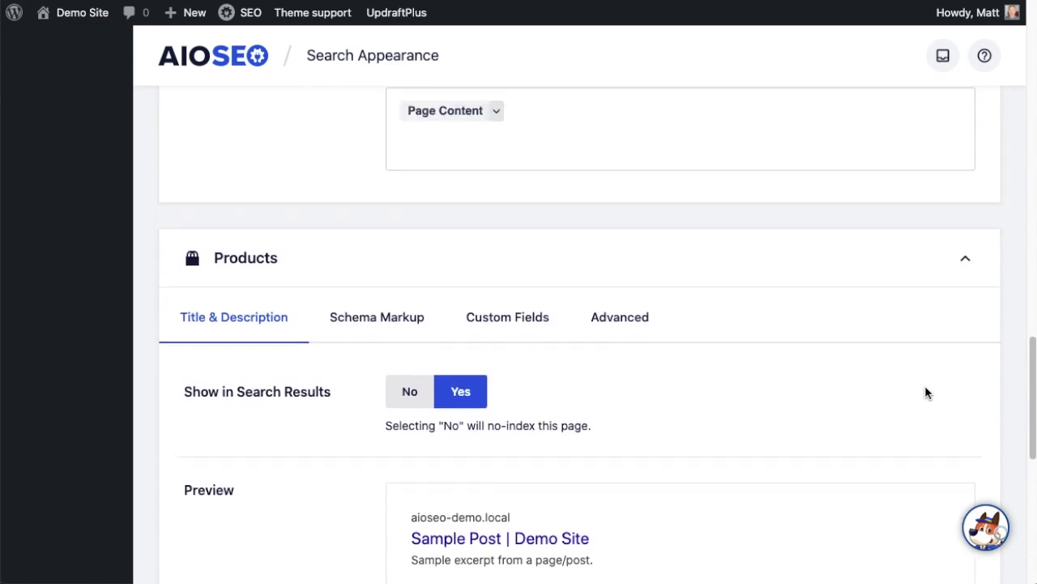
pyautogui.scroll(8, 927, 389)
pyautogui.scroll(5, 927, 389)
pyautogui.scroll(3, 927, 393)
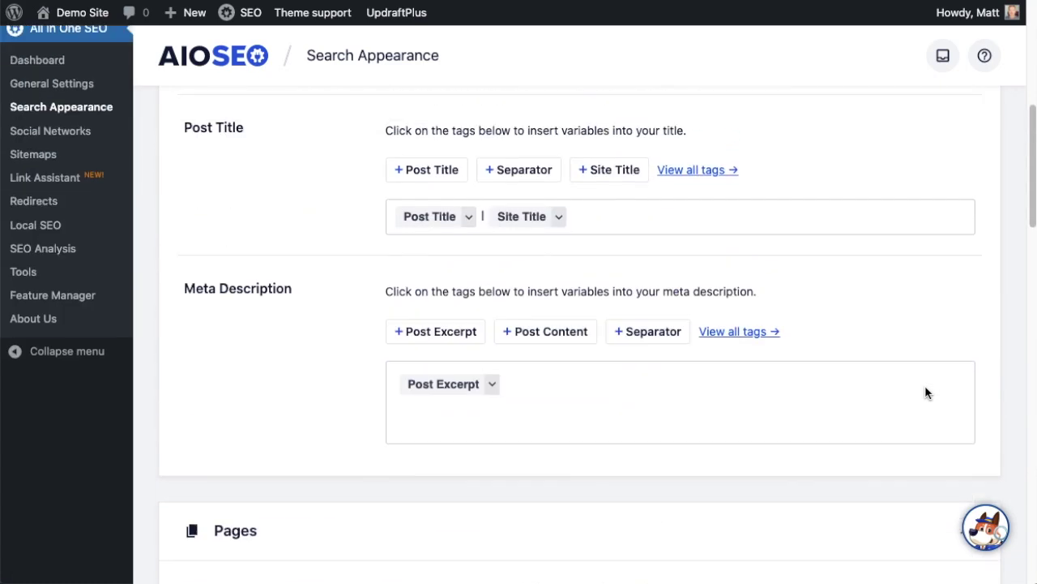
pyautogui.scroll(1, 925, 393)
pyautogui.scroll(1, 925, 392)
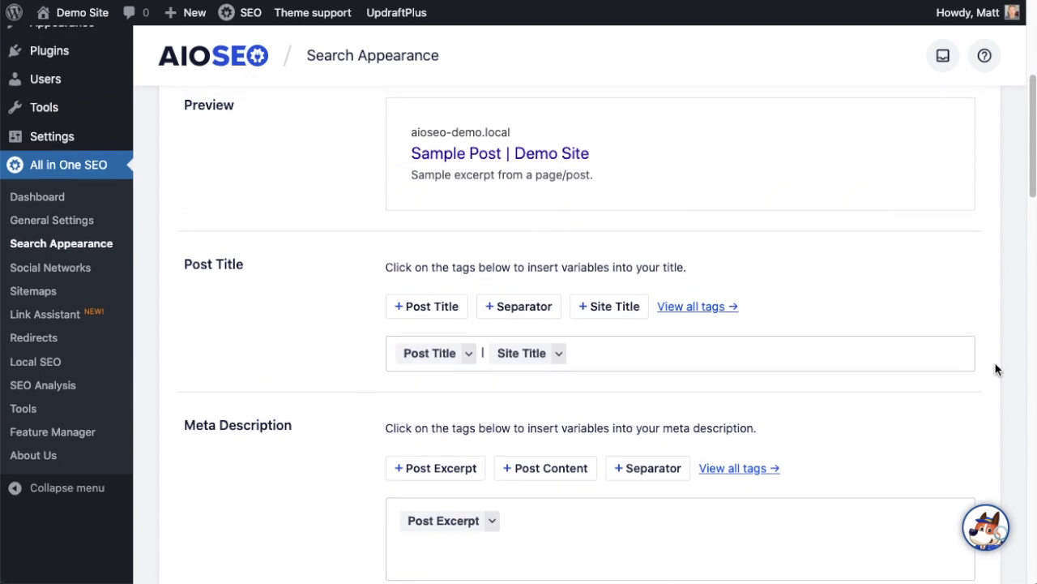
pyautogui.scroll(1, 995, 366)
pyautogui.scroll(2, 996, 369)
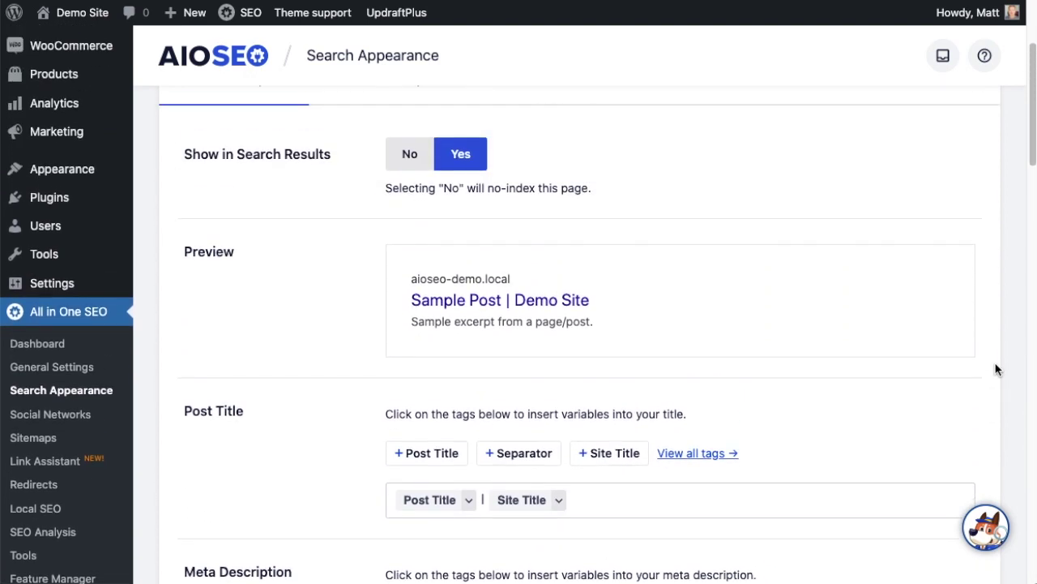